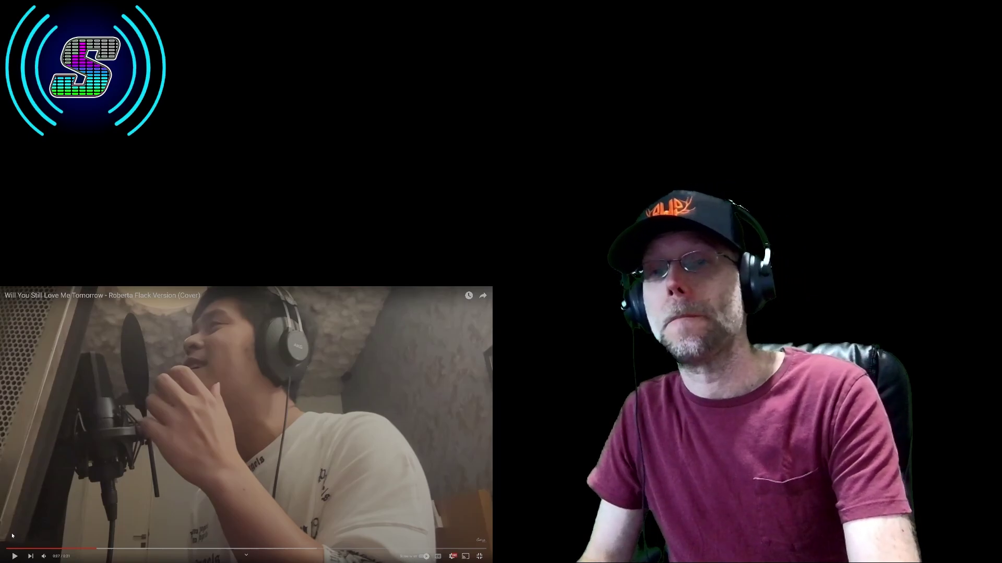
left_click(12, 536)
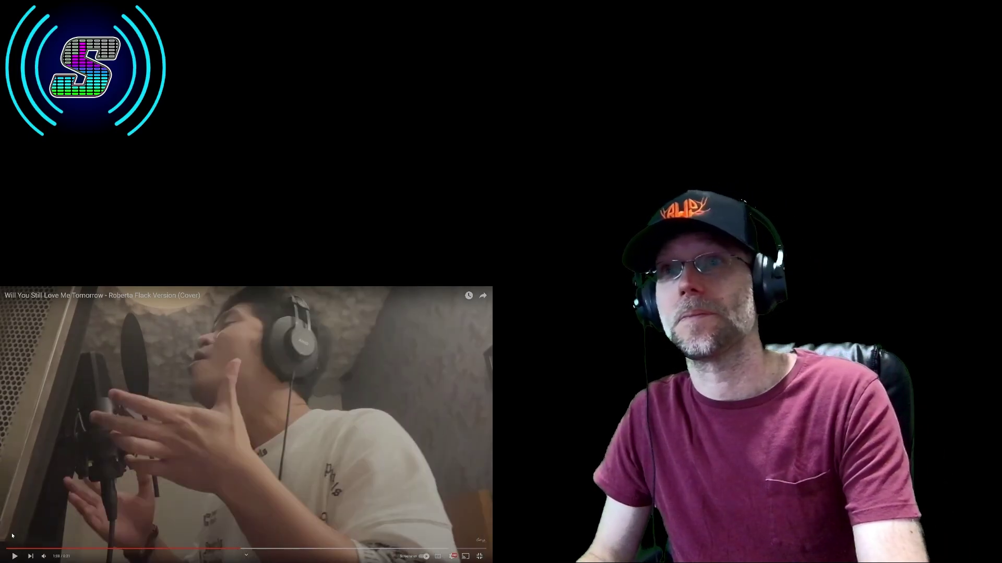
left_click(12, 536)
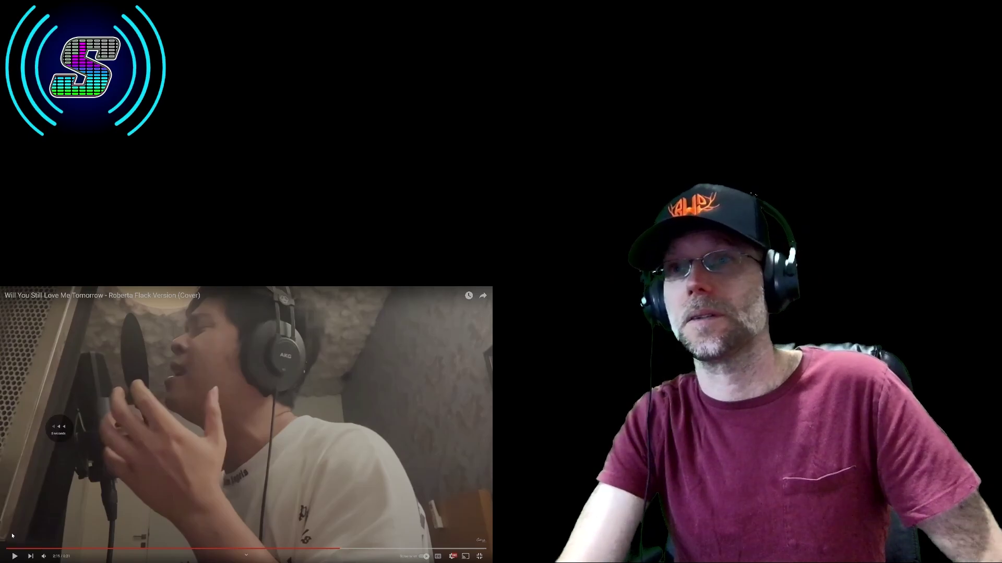
key("Right")
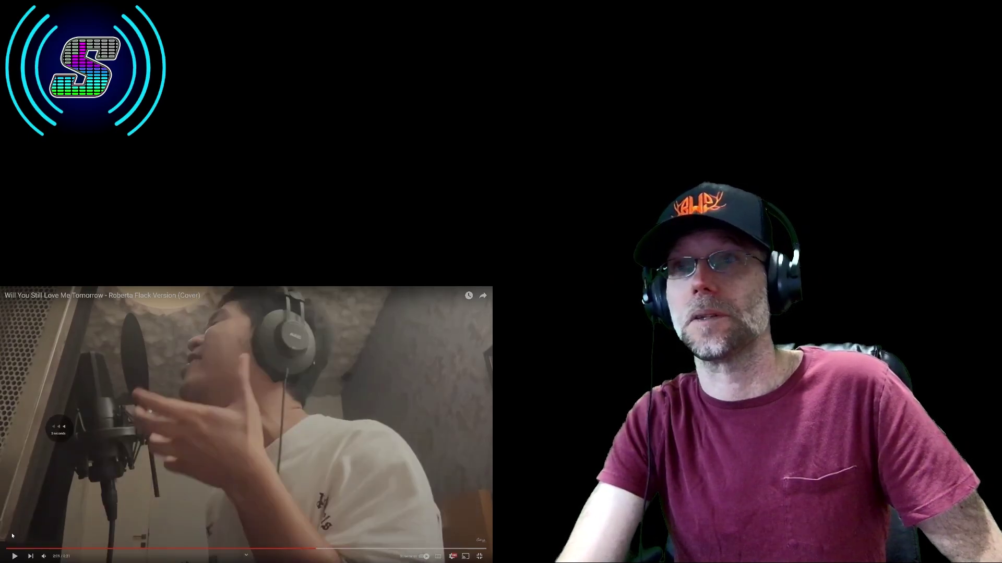
key("Left")
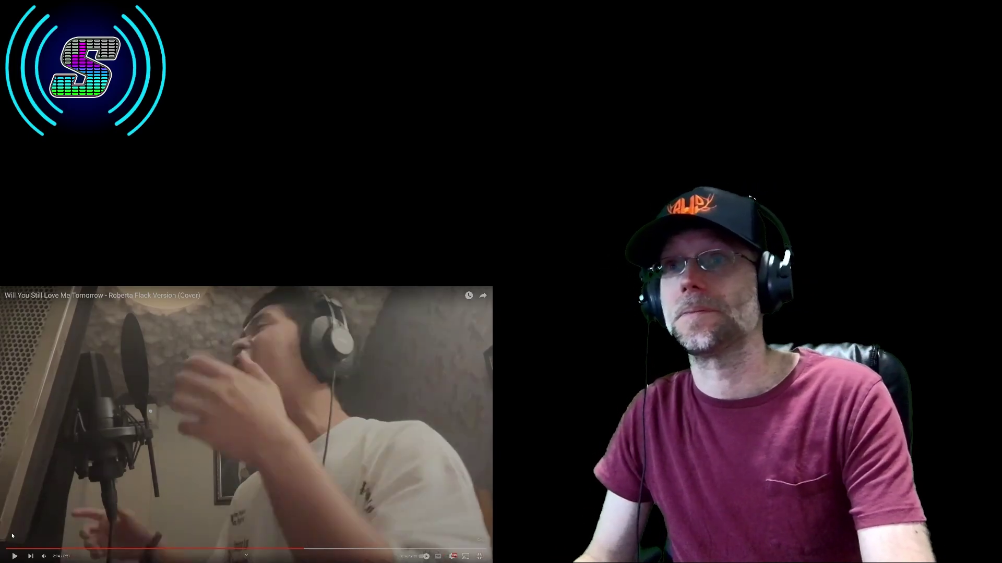
key("space")
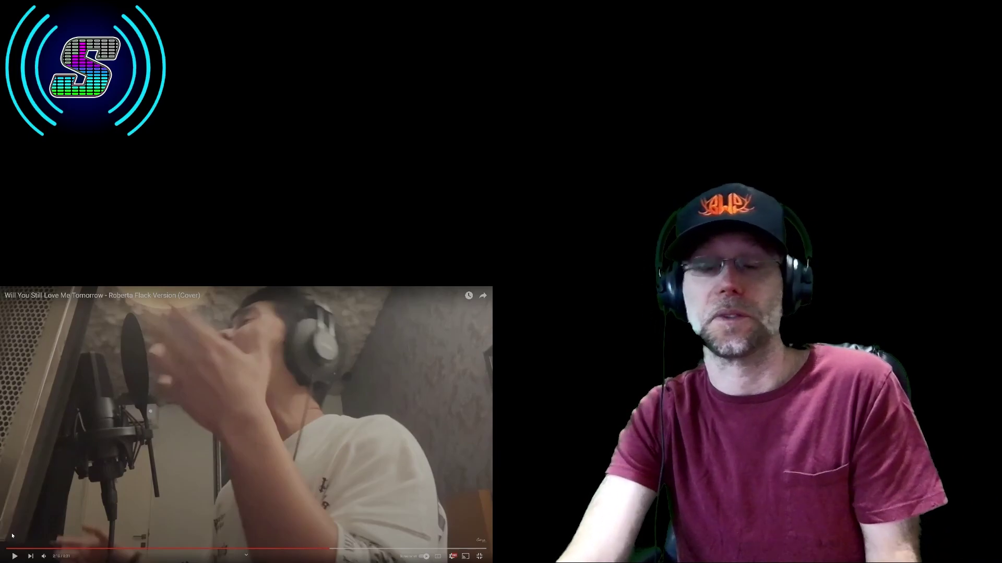
key("Left")
key("Left")
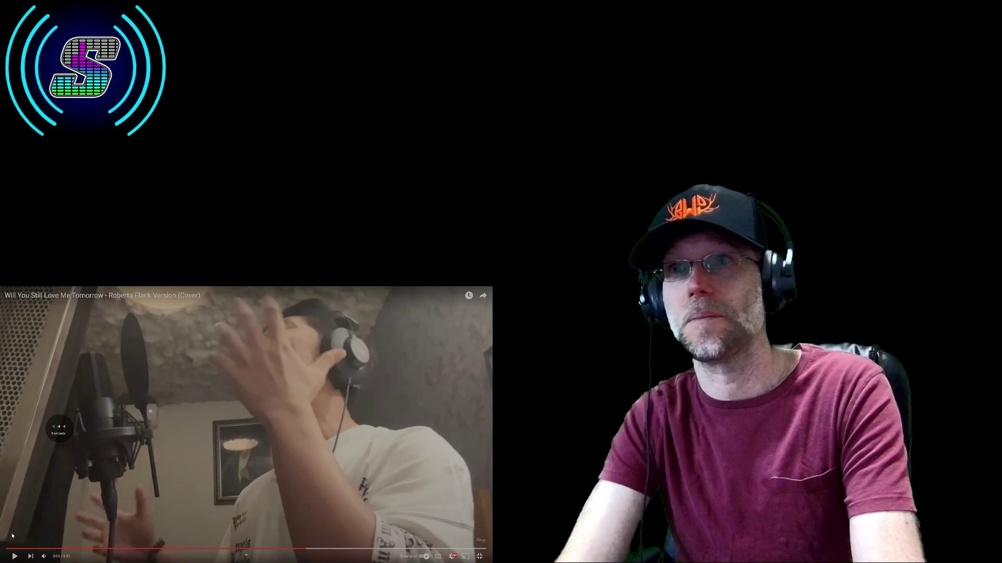
key("space")
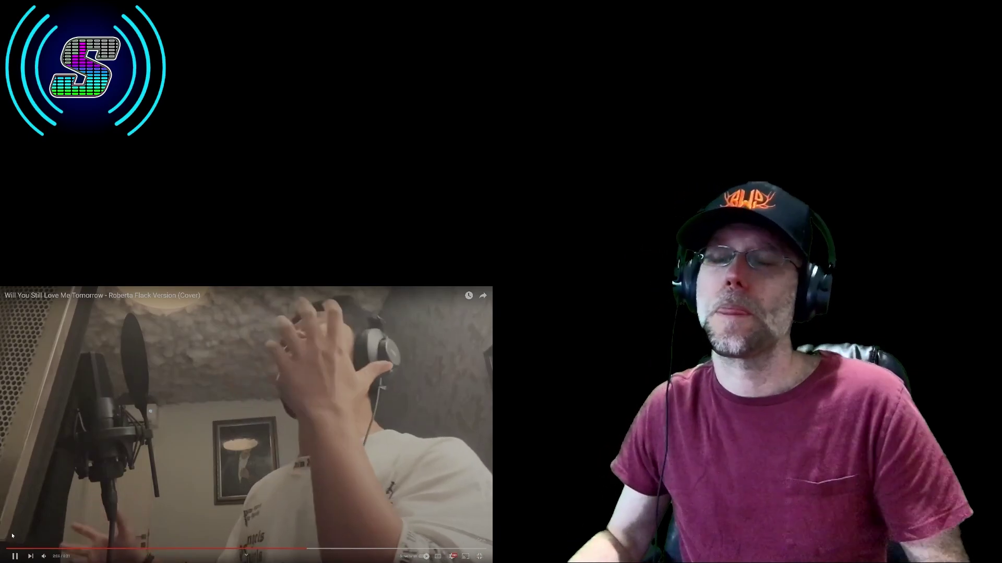